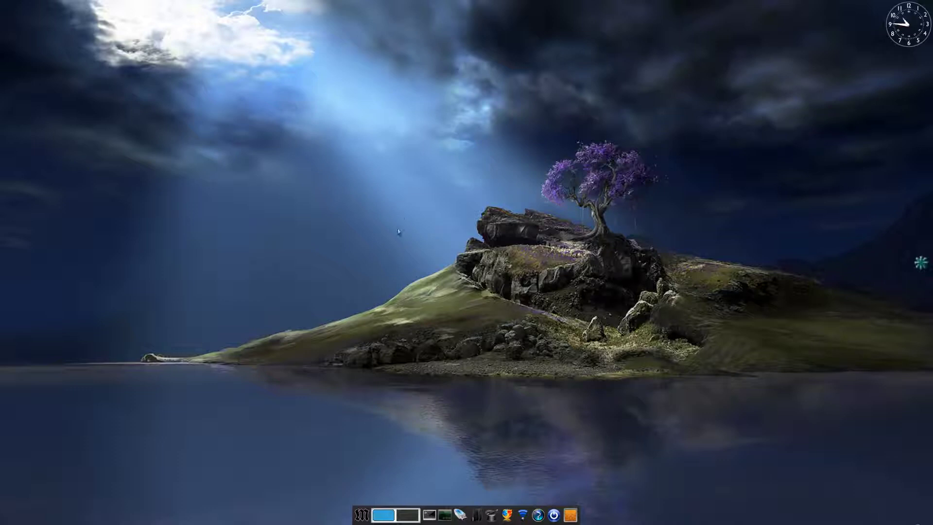
Look at the theme chooser in the desktop settings panel, then close both windows
left_click(570, 515)
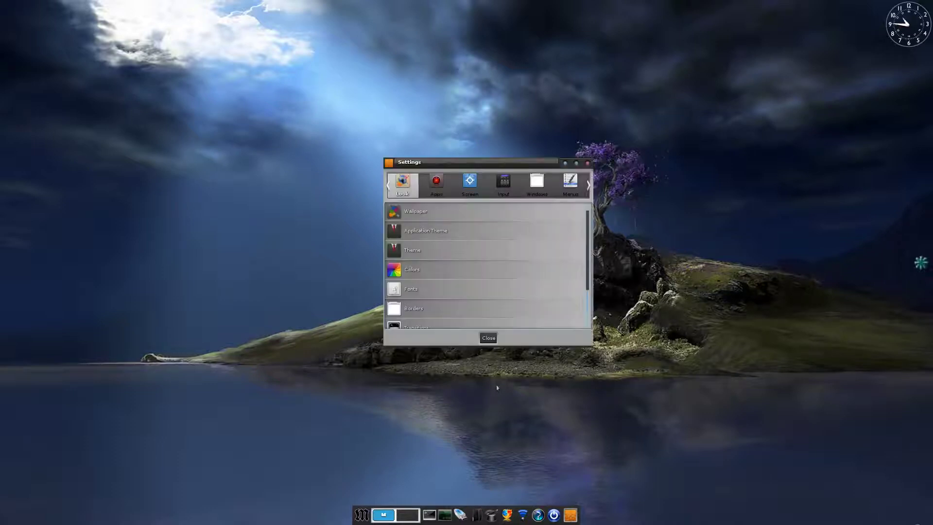
left_click(431, 253)
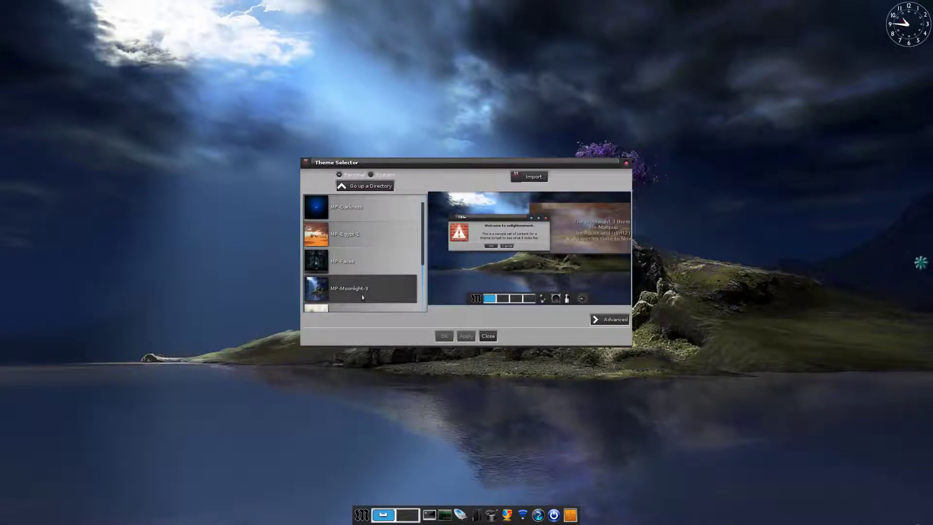
left_click(488, 336)
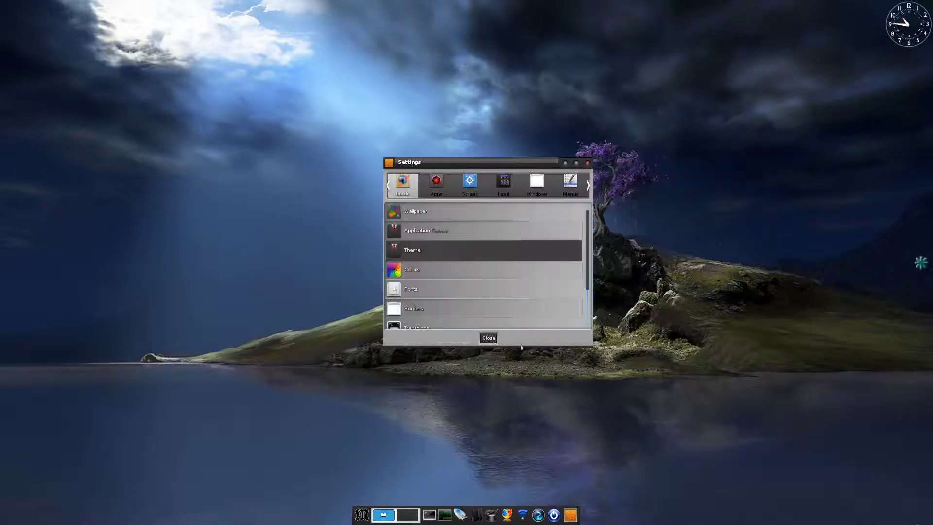
left_click(487, 338)
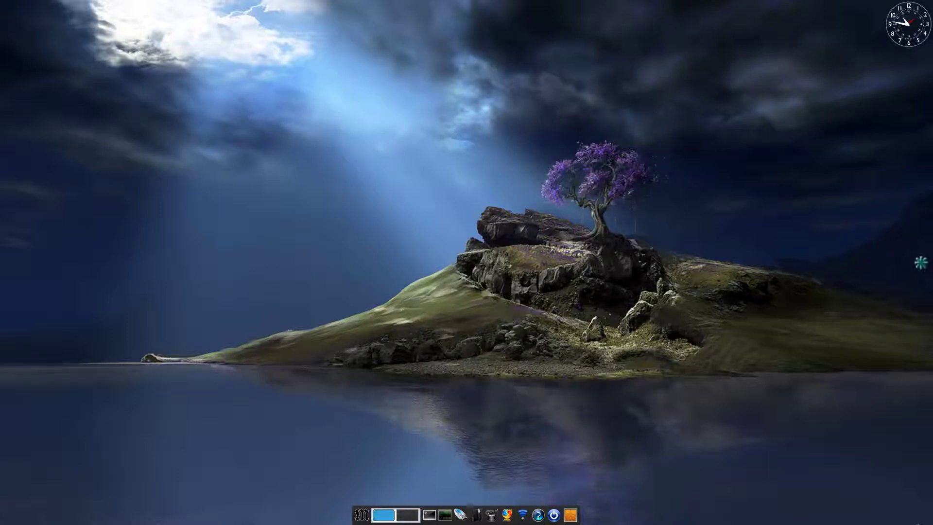
Browse the Debian, openSUSE and Ubuntu folders in the home folder, then close the file manager
left_click(478, 514)
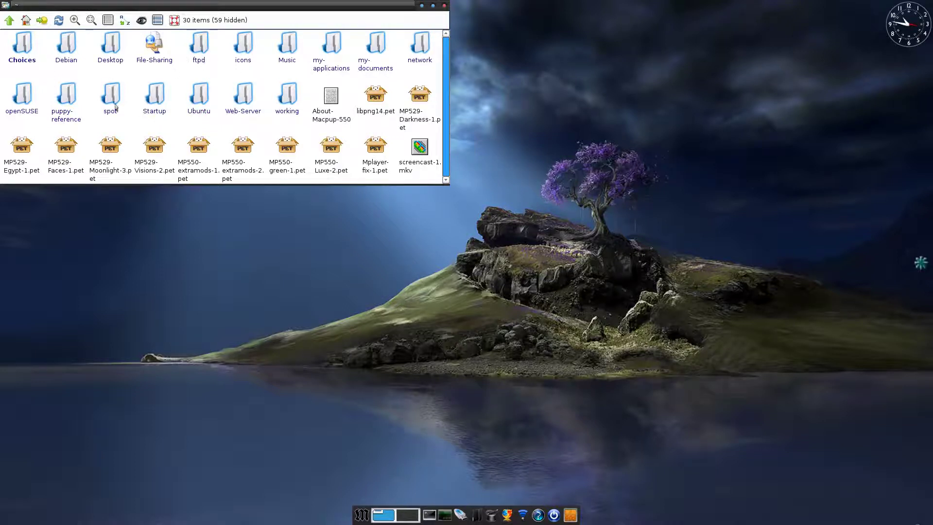
left_click(68, 48)
left_click(10, 23)
left_click(24, 95)
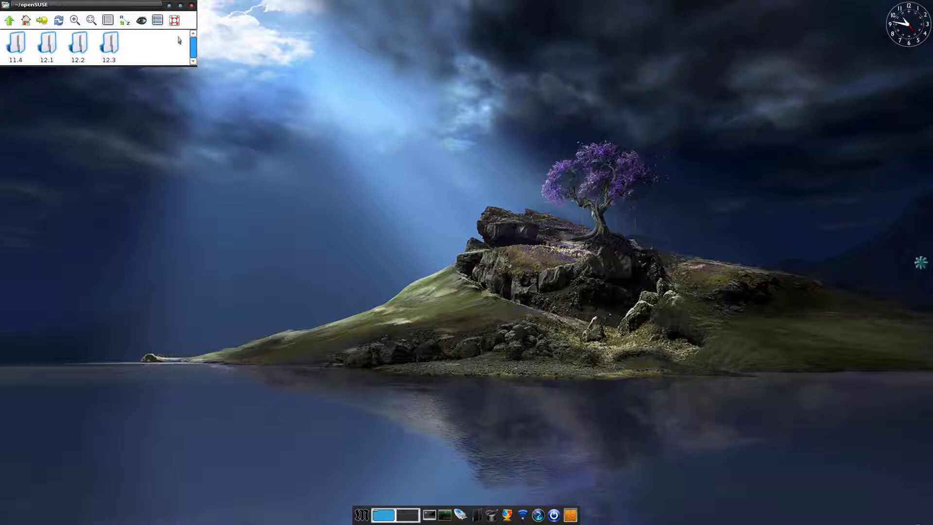
left_click(9, 23)
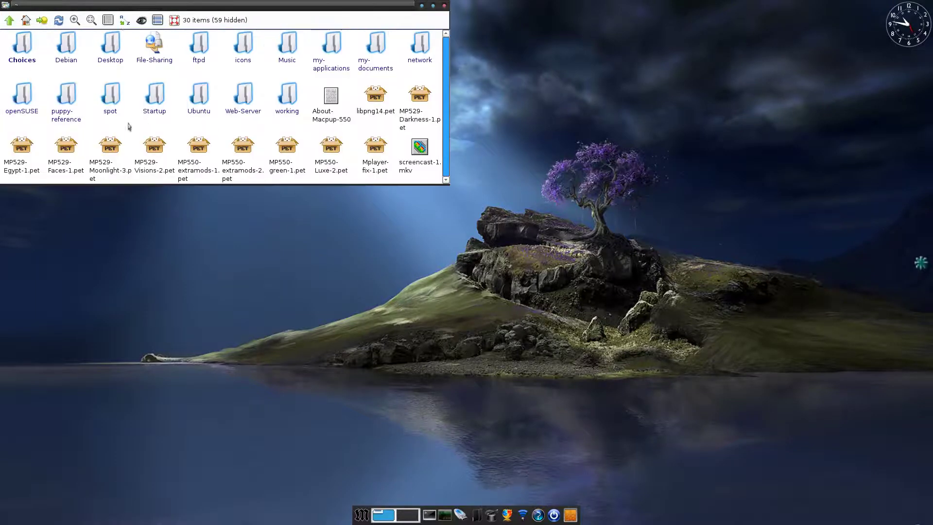
left_click(200, 104)
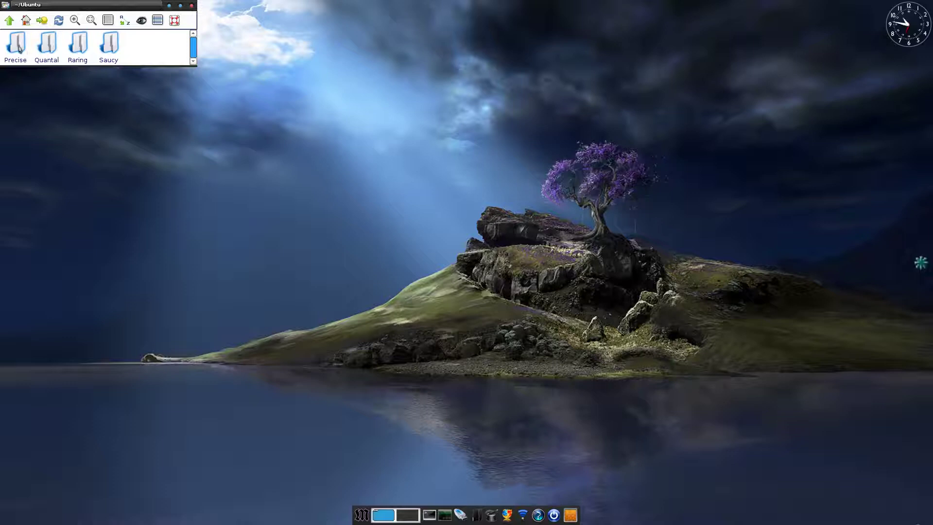
left_click(192, 6)
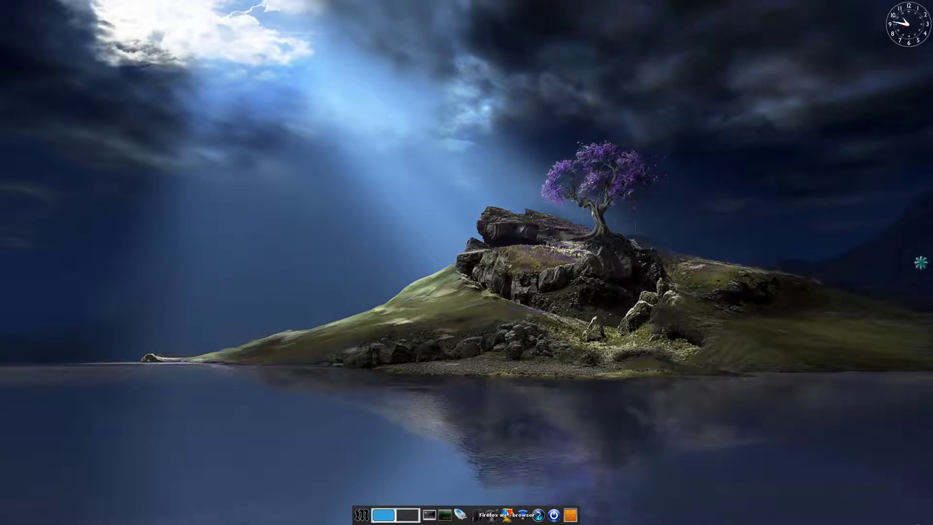
Launch Firefox and search Google for 'vokoscreen', correcting the 'vokoscrren' typo
left_click(507, 514)
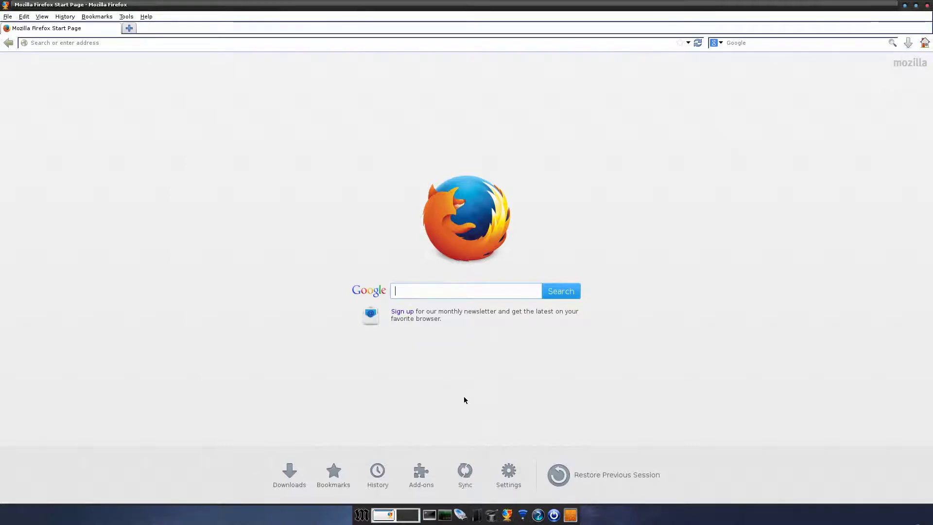
type("vok")
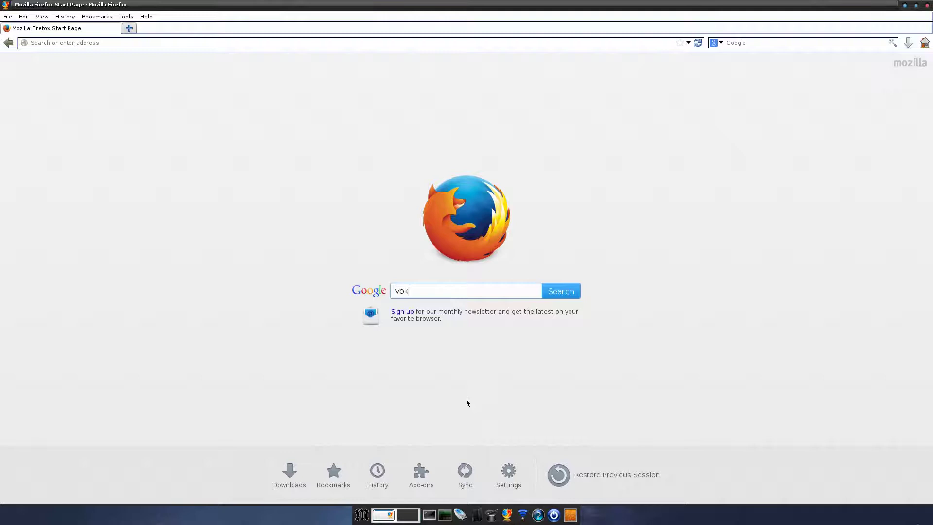
type("oscrren")
key("BackSpace")
key("BackSpace")
key("BackSpace")
type("een")
key("Return")
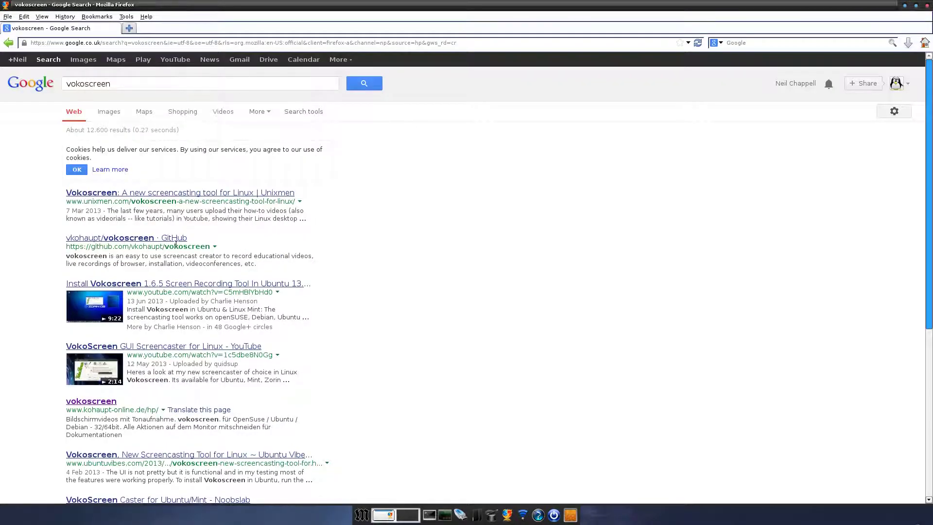
scroll(391, 354, "down", 3)
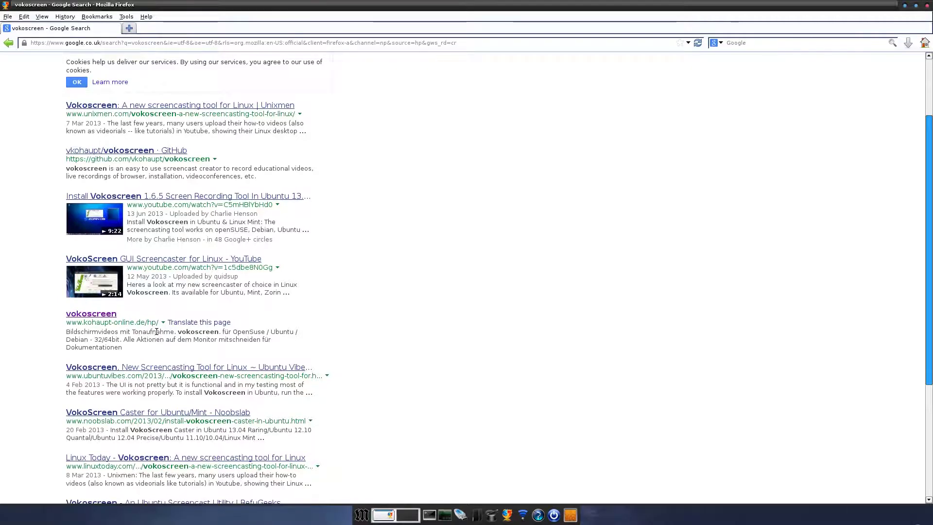
left_click(80, 313)
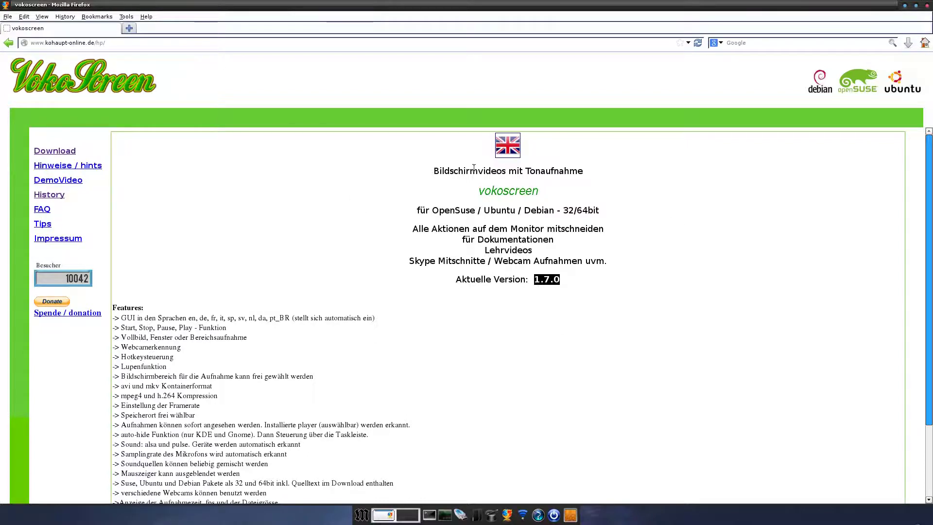
Switch the vokoscreen site to English with the UK flag and go to its Download page
left_click(511, 149)
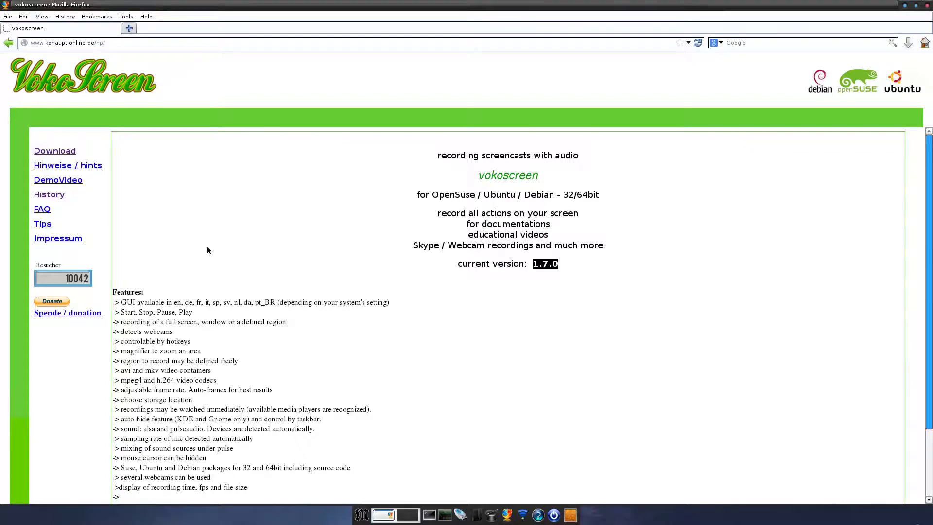
left_click(57, 151)
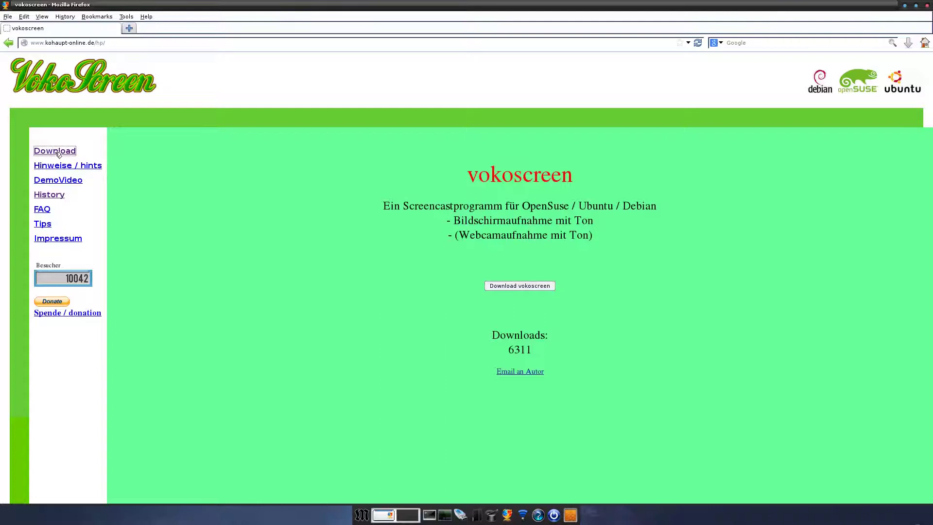
Save vokoscreen.zip into the root folder, then dismiss the downloads notice and close Firefox
left_click(511, 286)
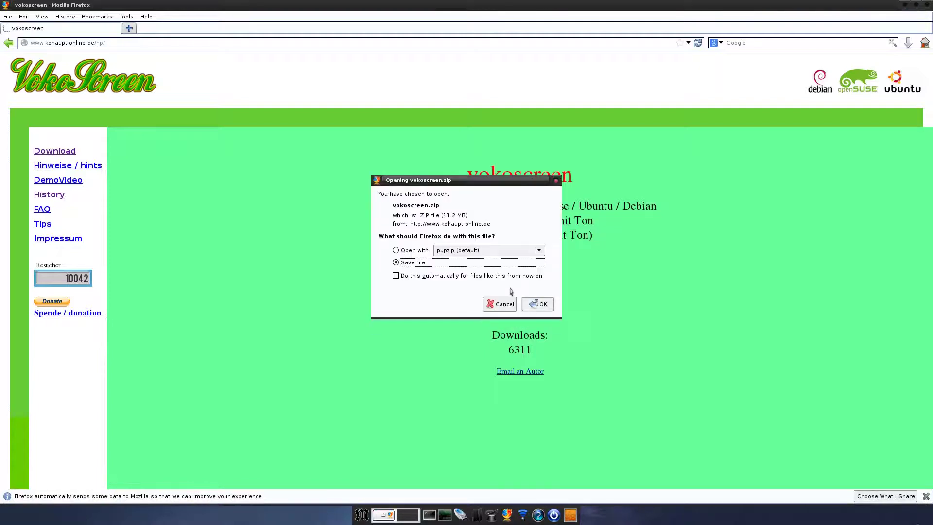
left_click(426, 265)
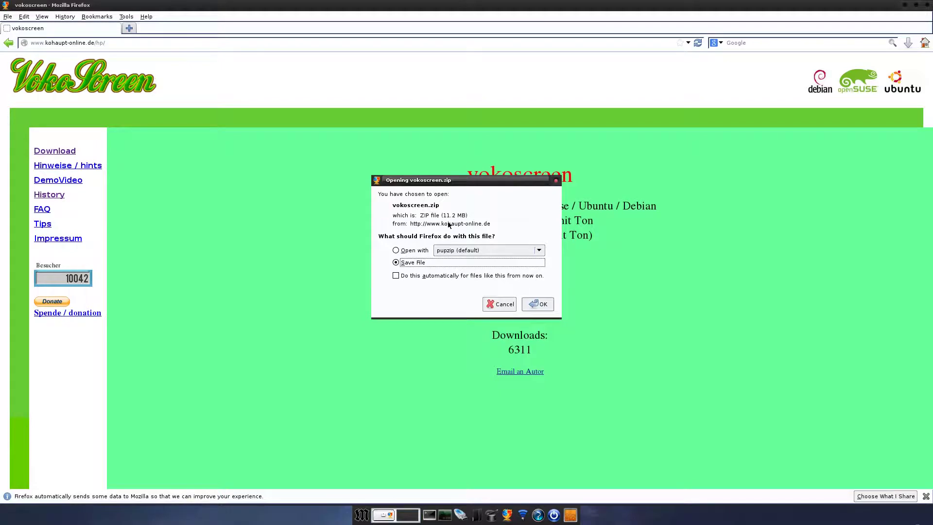
left_click(531, 308)
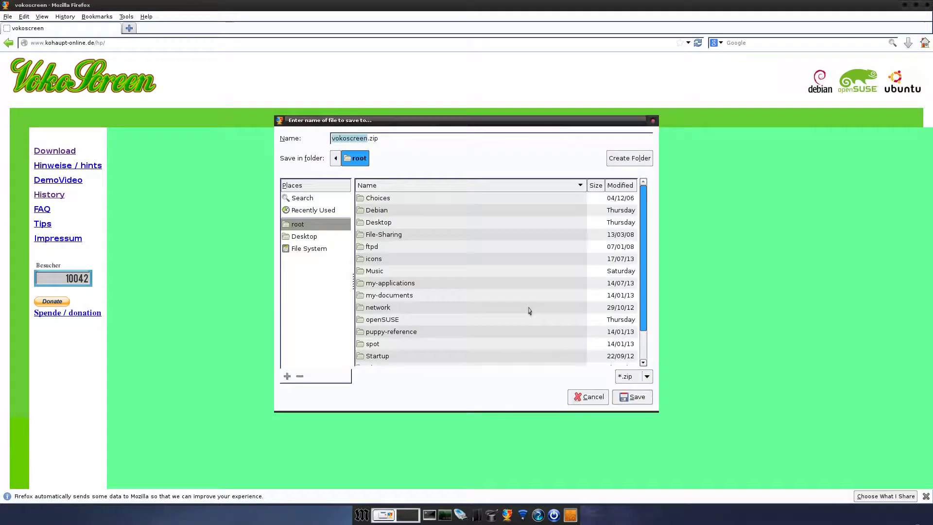
left_click(623, 397)
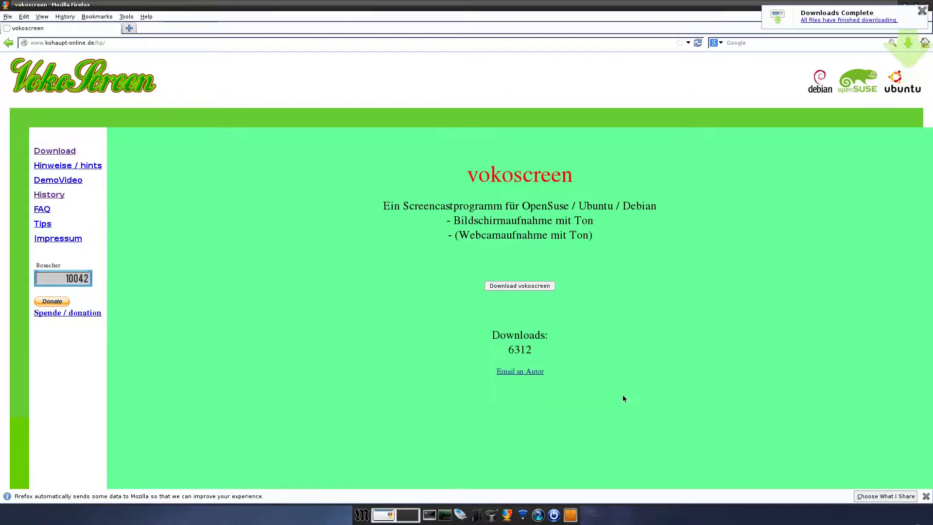
left_click(921, 11)
left_click(926, 5)
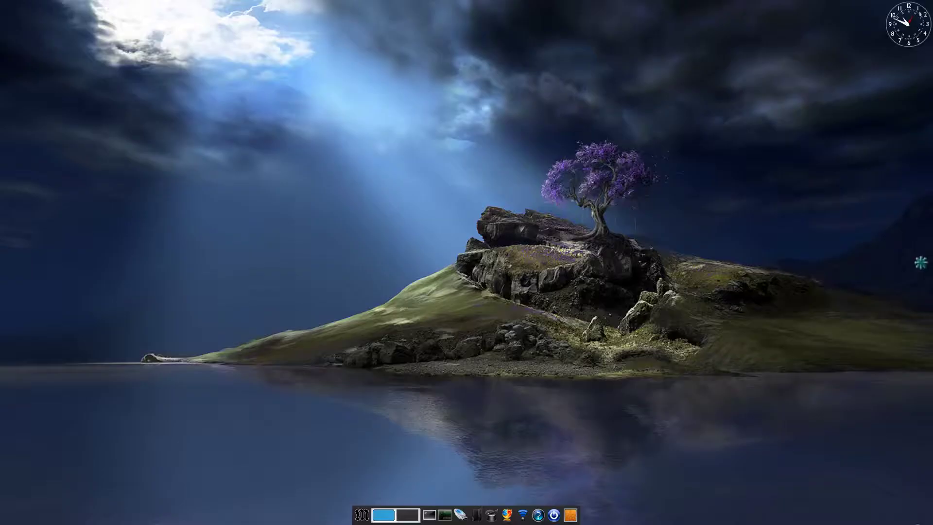
Open the home folder in ROX-Filer from the dock, showing the new vokoscreen.zip
left_click(477, 509)
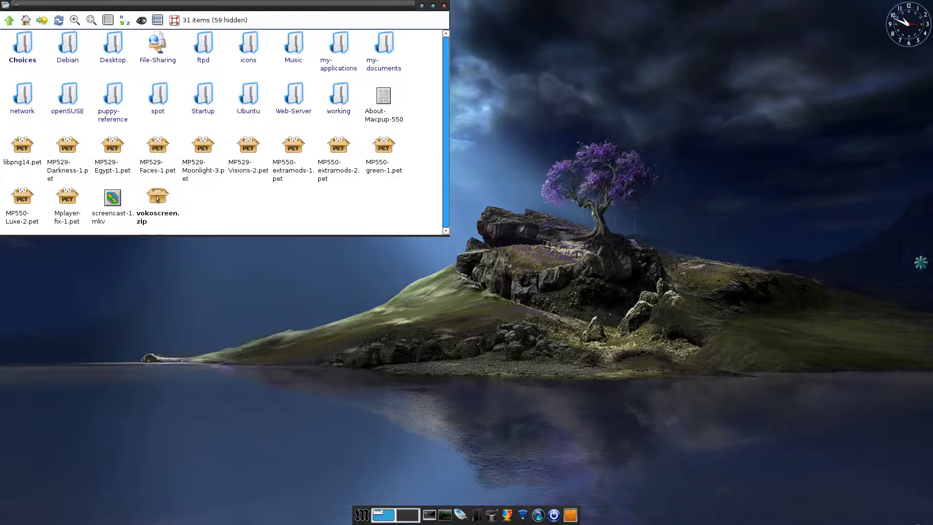
left_click(157, 198)
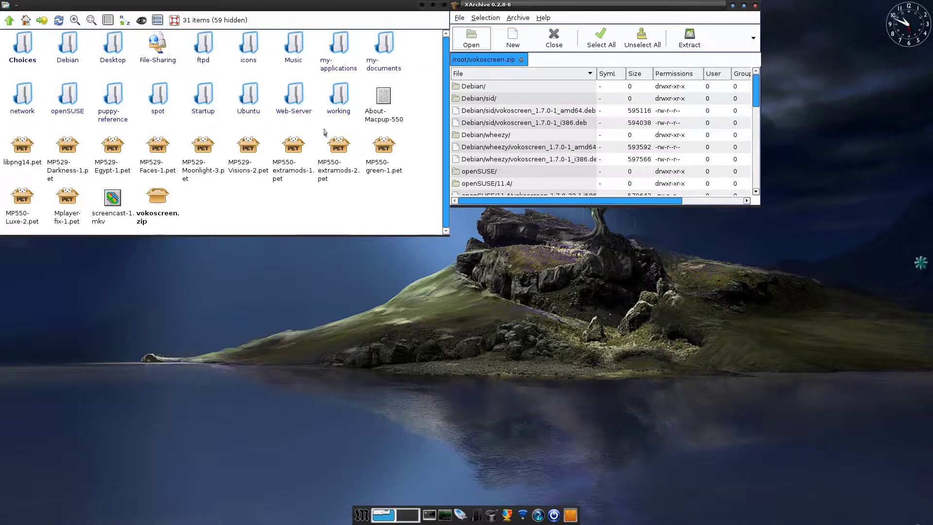
left_click(755, 6)
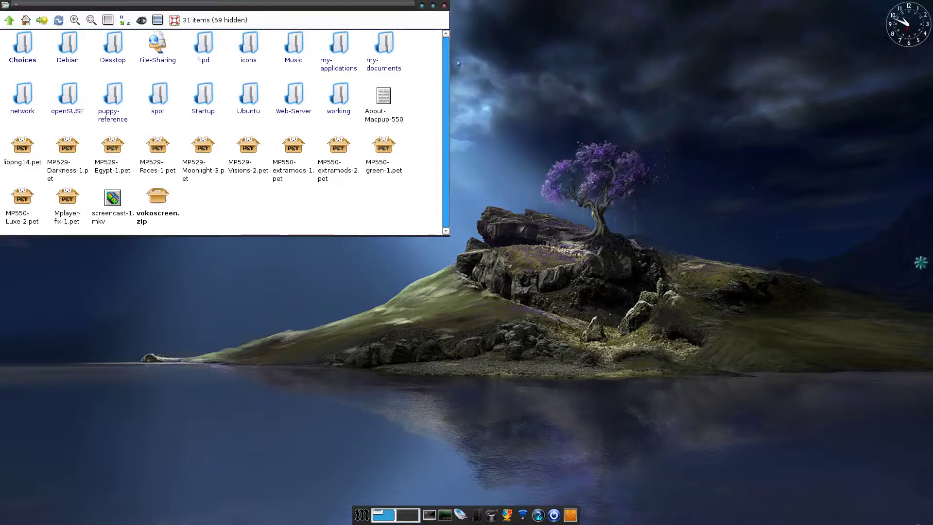
Close ROX-Filer and show the running vokoscreen 1.7.0 recorder from its desktop icon
left_click(444, 5)
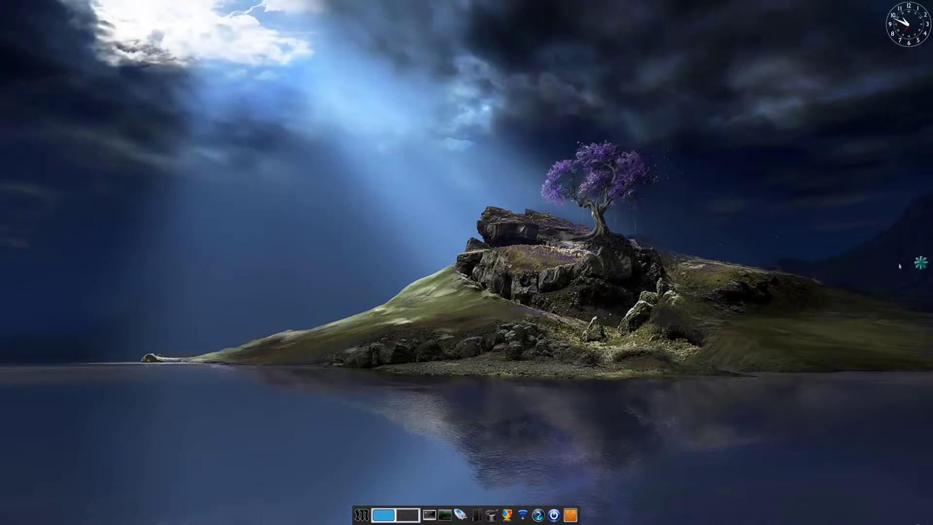
left_click(920, 263)
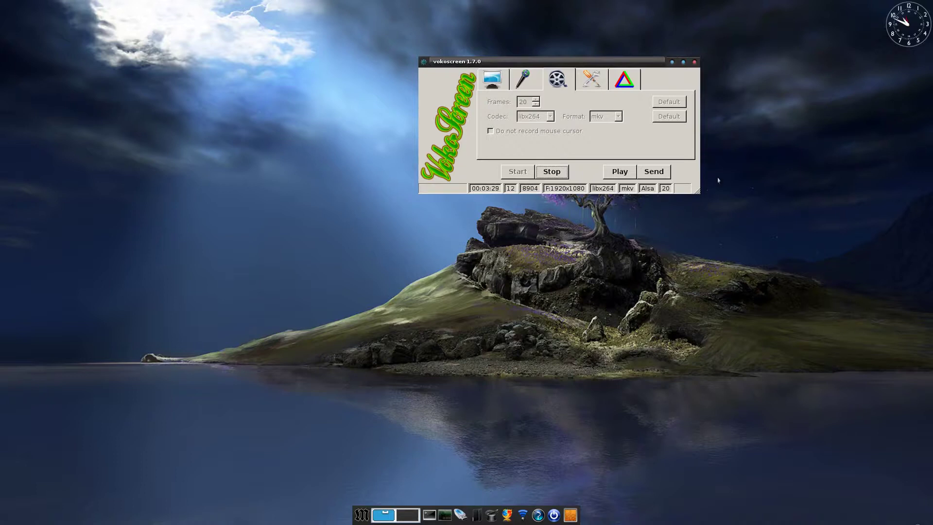
left_click(672, 61)
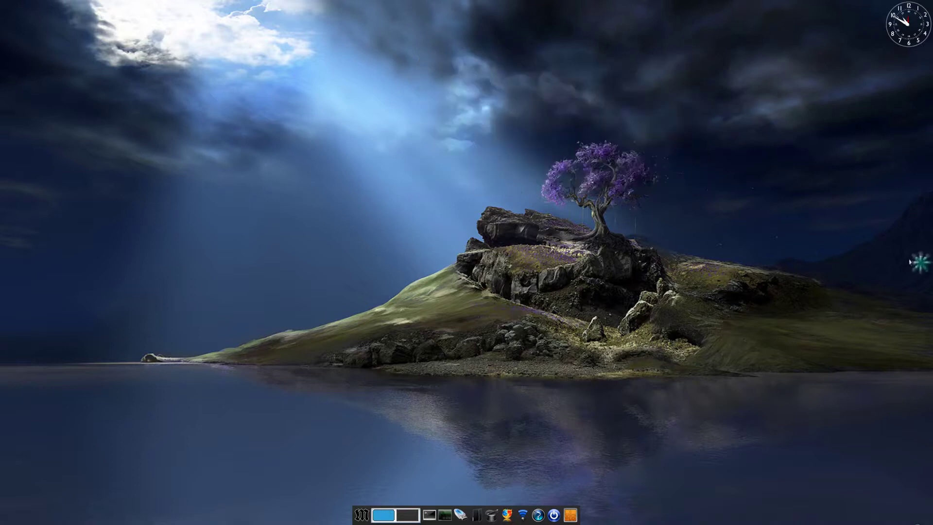